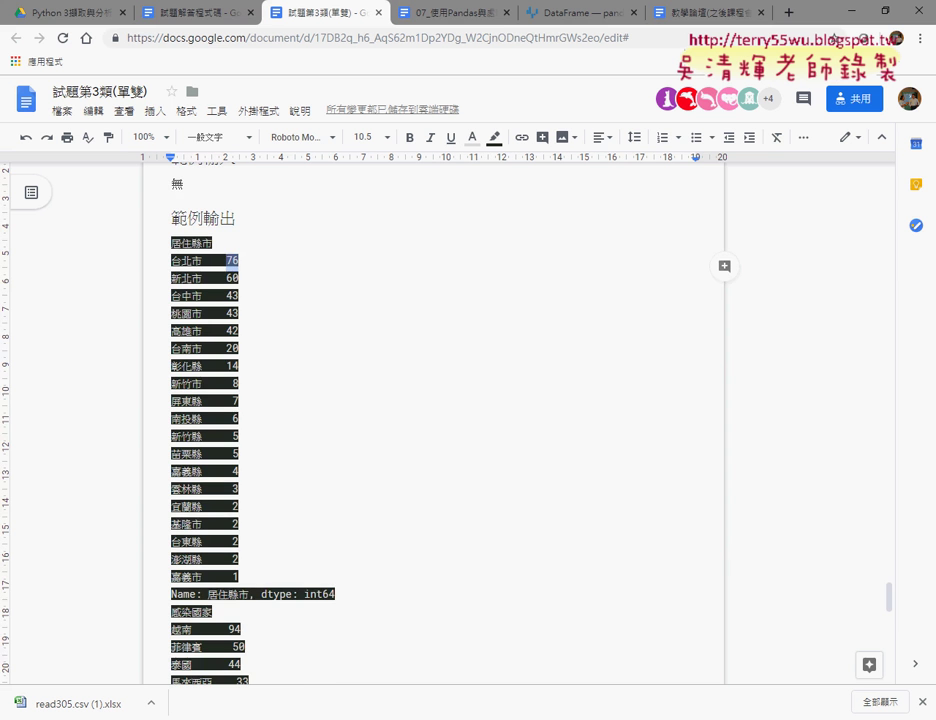
# Scroll down to the sample output and select the 居住鄉鎮 heading line in the Google Doc
pyautogui.scroll(-3, 270, 400)
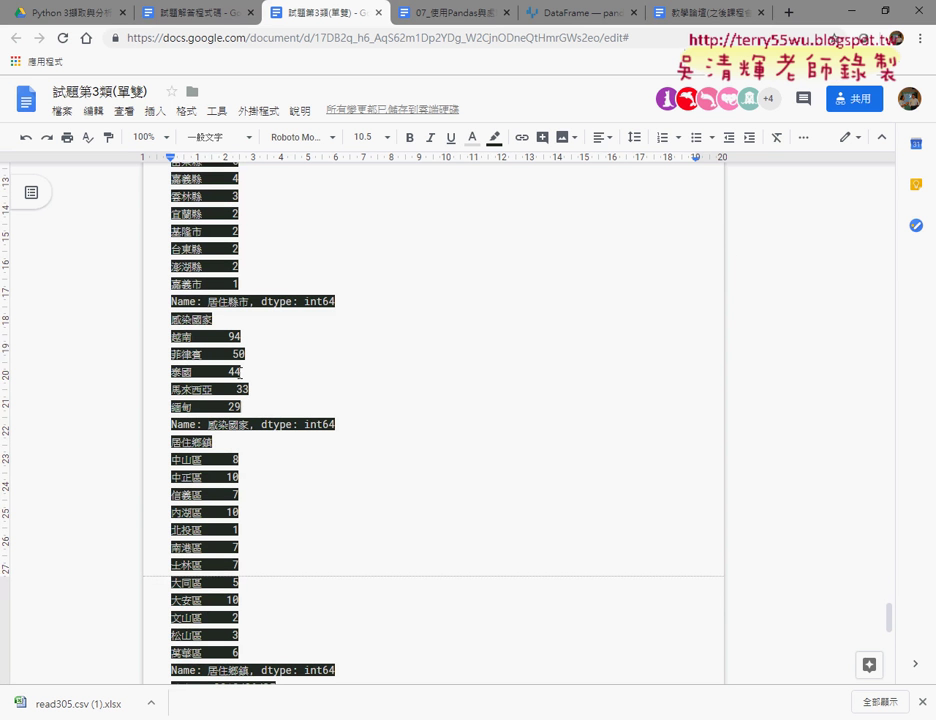
pyautogui.scroll(-1, 271, 378)
pyautogui.scroll(-2, 271, 378)
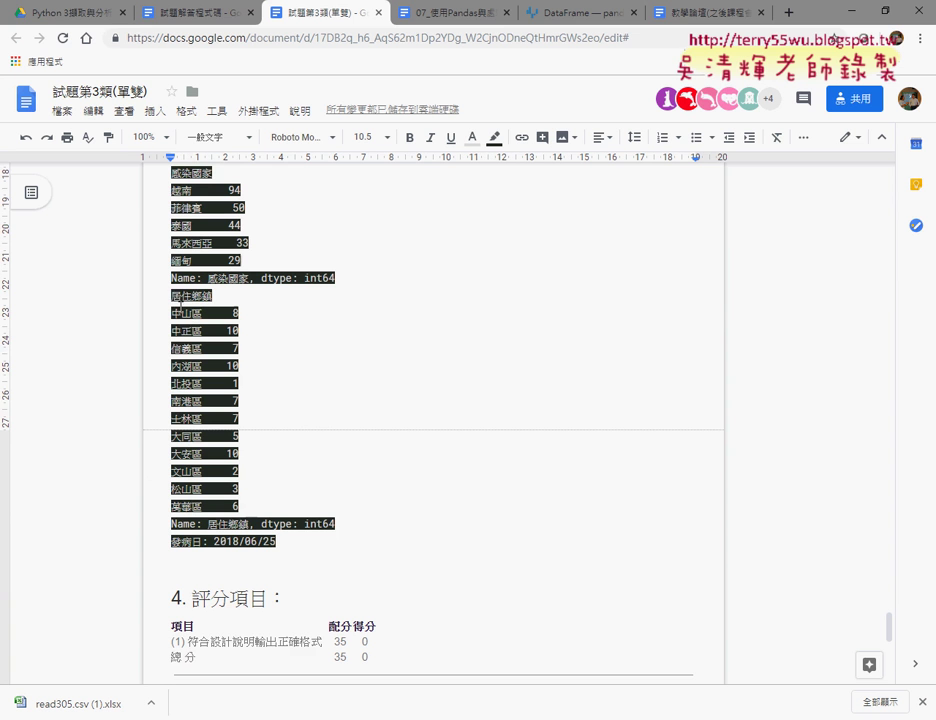
pyautogui.moveTo(171, 296); pyautogui.dragTo(213, 298)
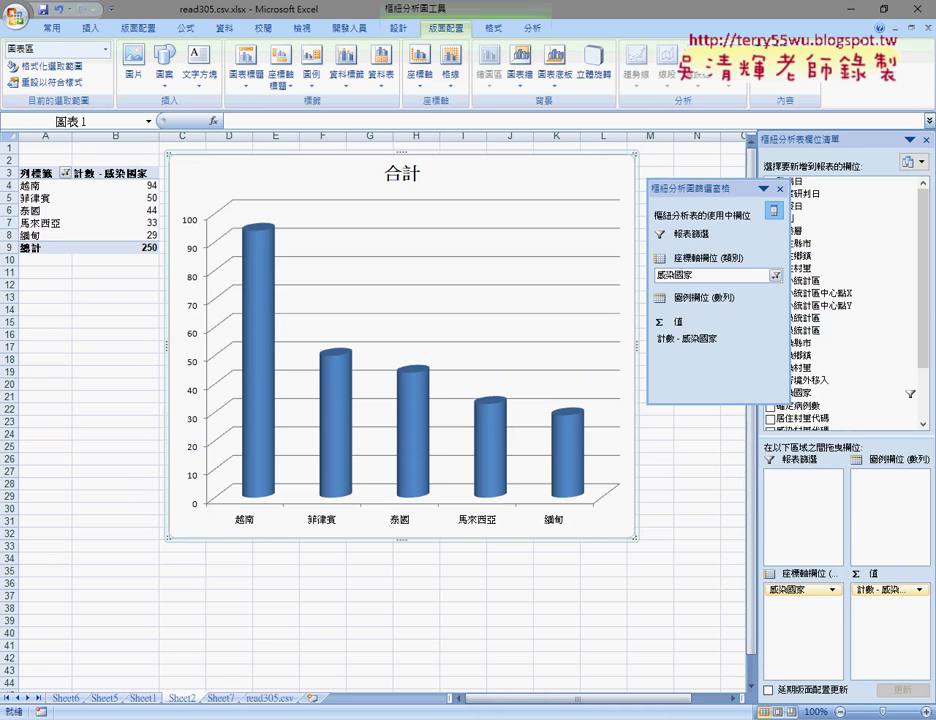
# On Sheet1, cancel the 台北市 Show Detail prompt, then drill through its count of 76
pyautogui.click(143, 699)
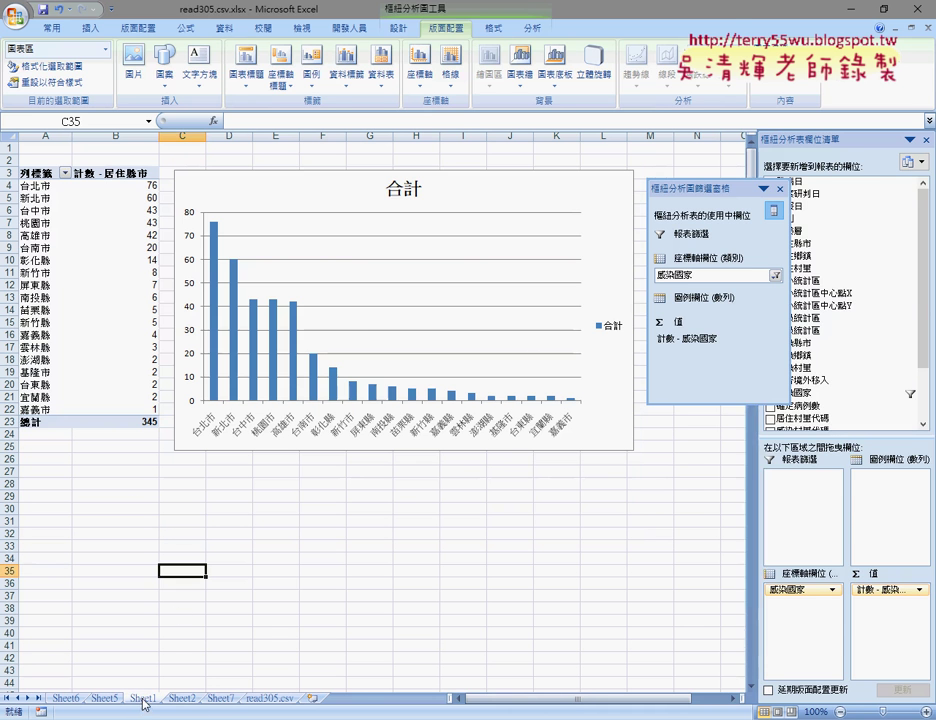
pyautogui.click(46, 185)
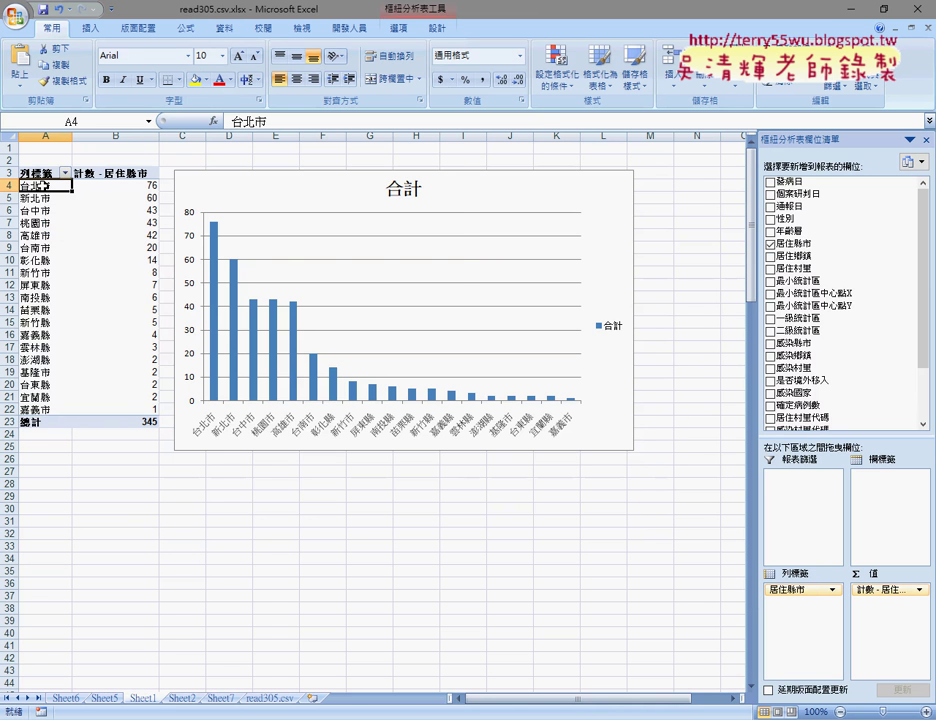
pyautogui.doubleClick(36, 187)
pyautogui.click(425, 284)
pyautogui.click(138, 187)
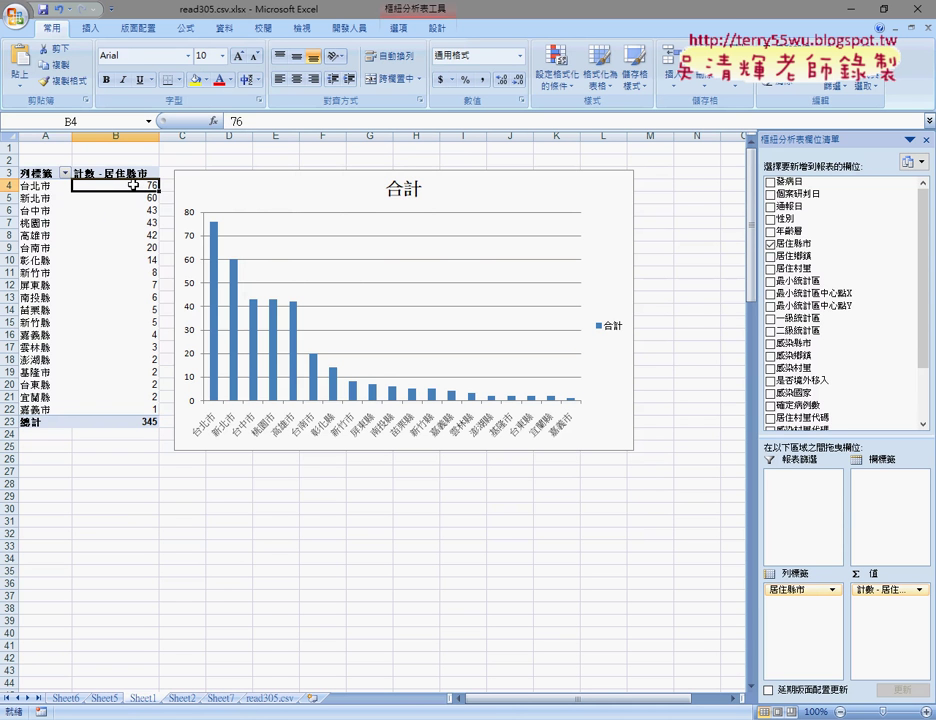
pyautogui.doubleClick(100, 186)
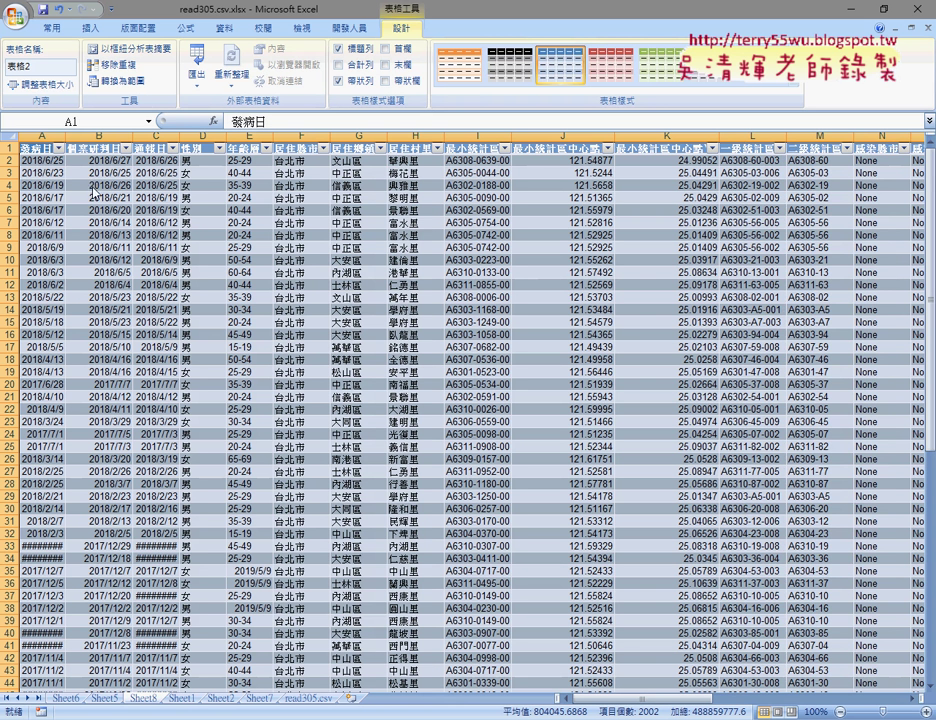
# Select and scroll through Sheet8's 居住縣市 column to confirm every row is 台北市
pyautogui.click(302, 147)
pyautogui.click(302, 143)
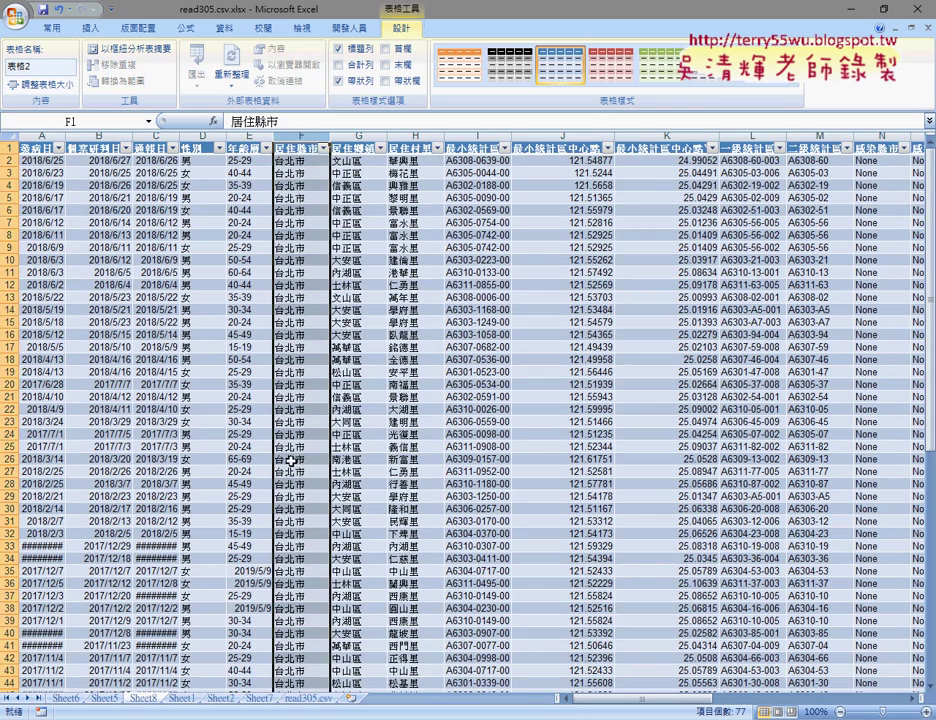
pyautogui.scroll(-4, 300, 313)
pyautogui.scroll(-5, 300, 313)
pyautogui.scroll(6, 300, 313)
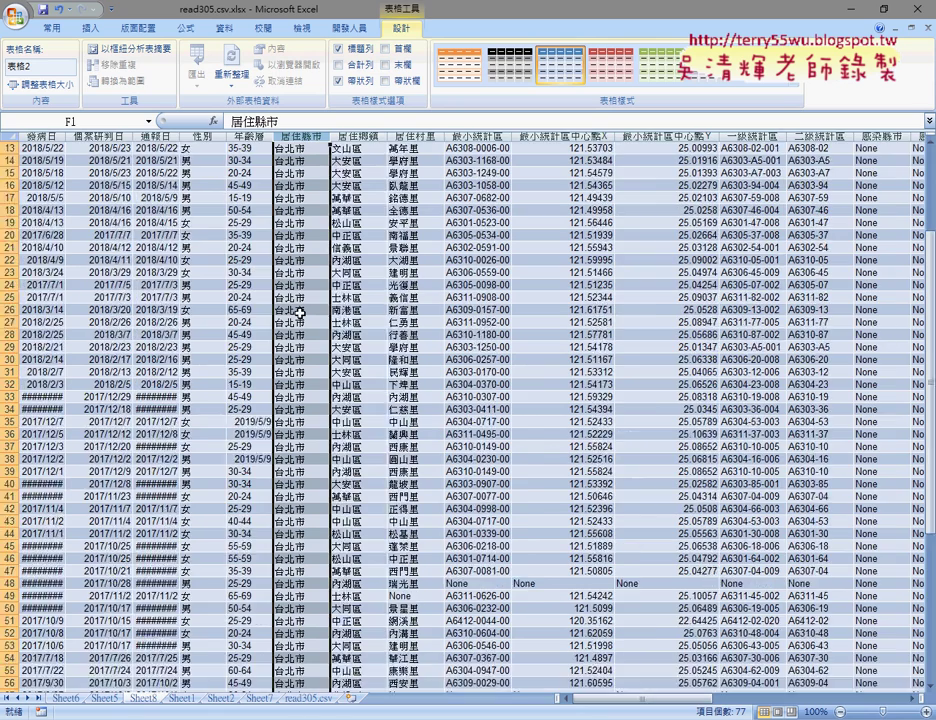
pyautogui.scroll(4, 300, 313)
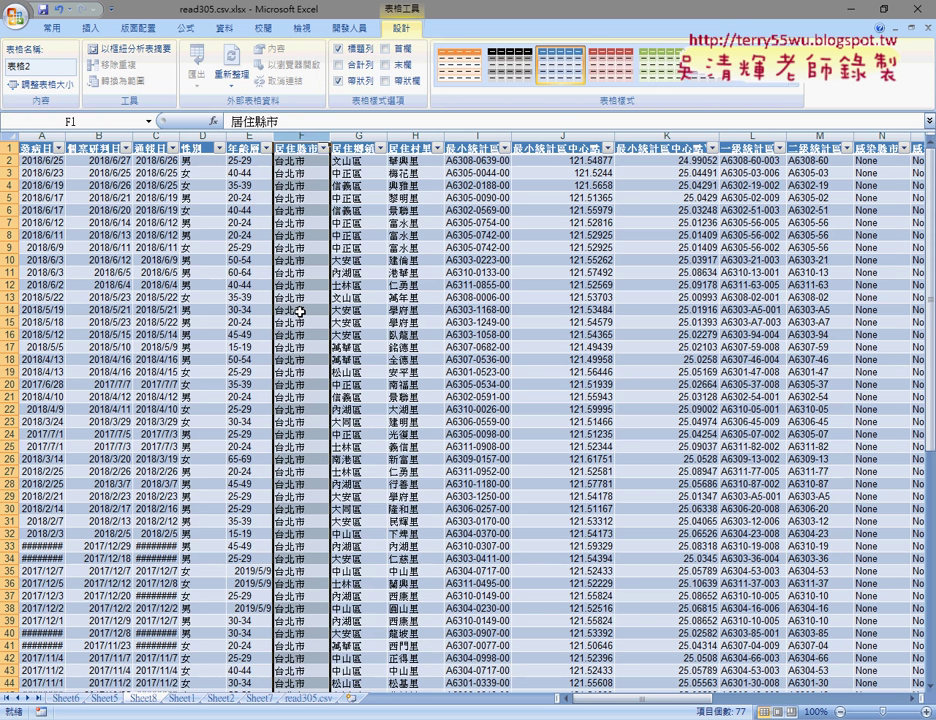
pyautogui.click(357, 173)
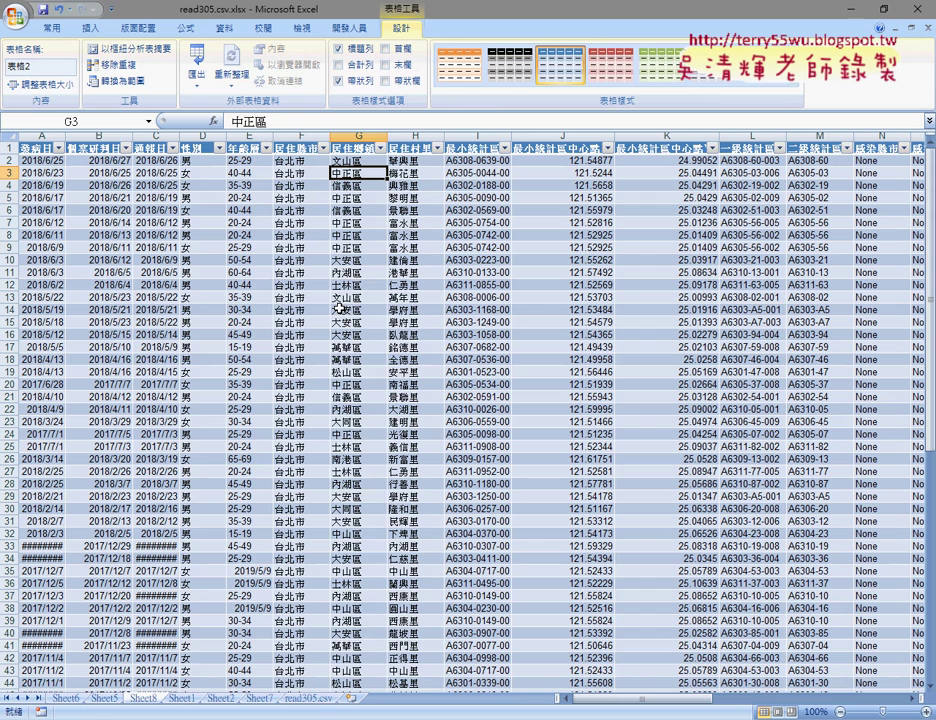
# Create a pivot table from 表格2 on a new sheet with 居住鄉鎮 as row labels
pyautogui.click(88, 30)
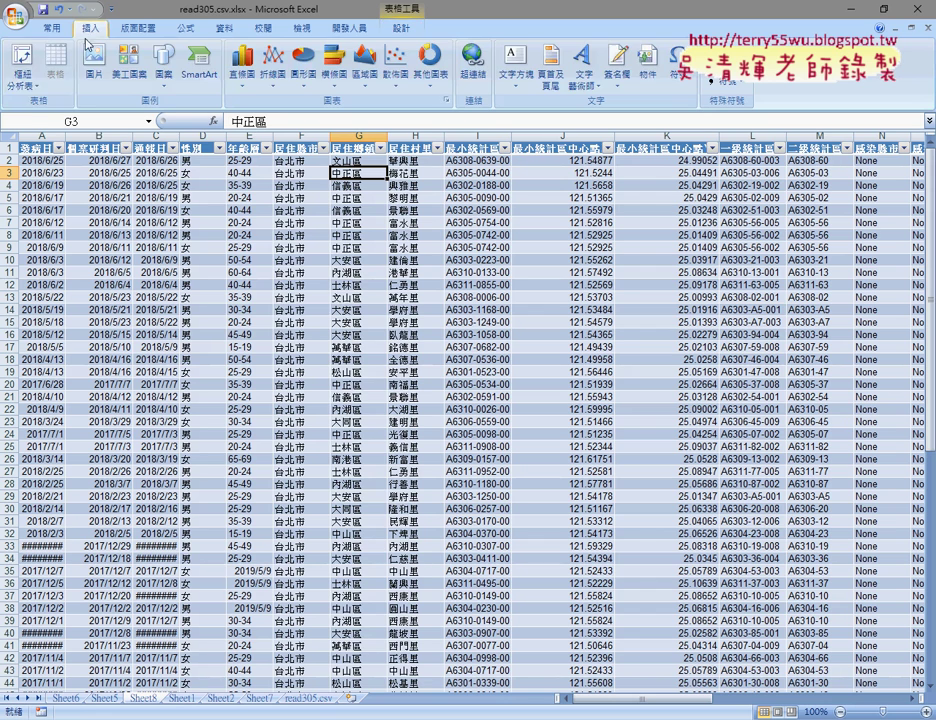
pyautogui.click(20, 55)
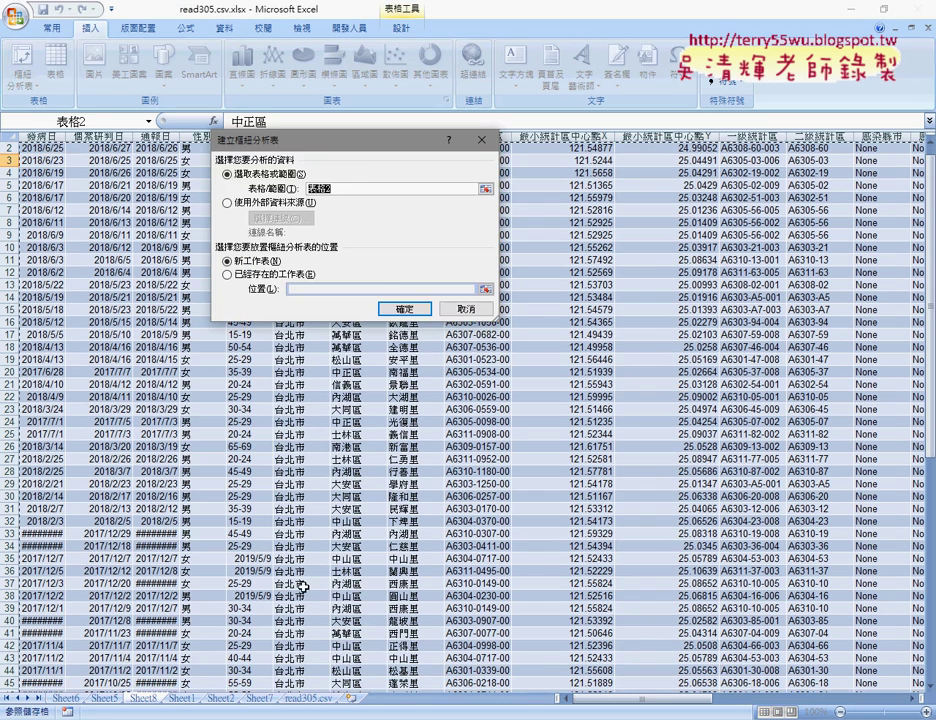
pyautogui.click(400, 309)
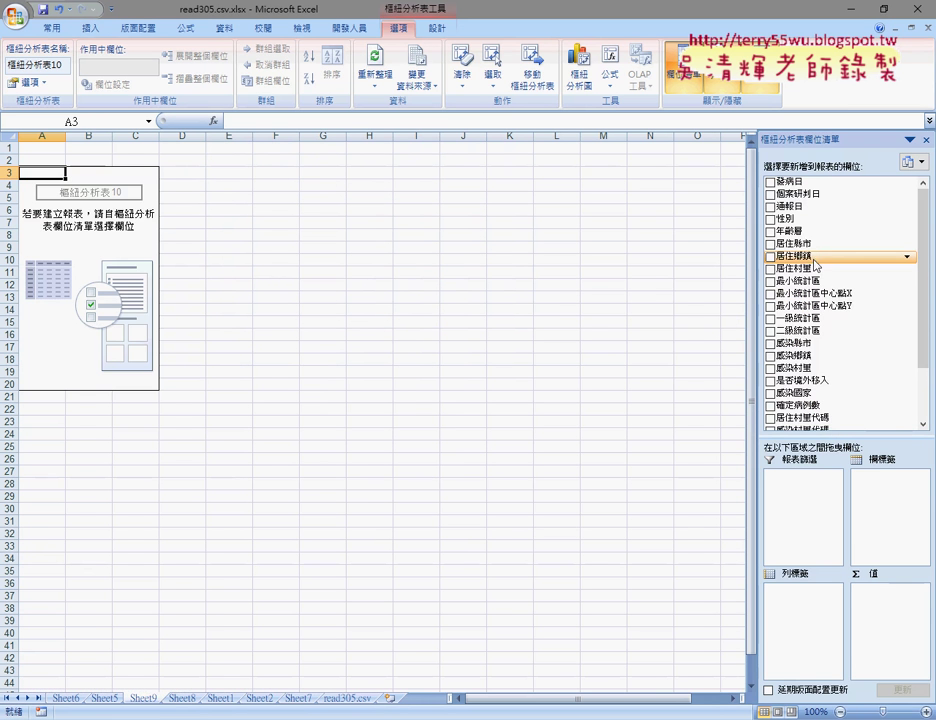
pyautogui.moveTo(814, 265); pyautogui.dragTo(787, 596)
pyautogui.moveTo(810, 244)
pyautogui.mouseDown()
pyautogui.moveTo(830, 278)
pyautogui.moveTo(877, 608)
pyautogui.mouseUp()
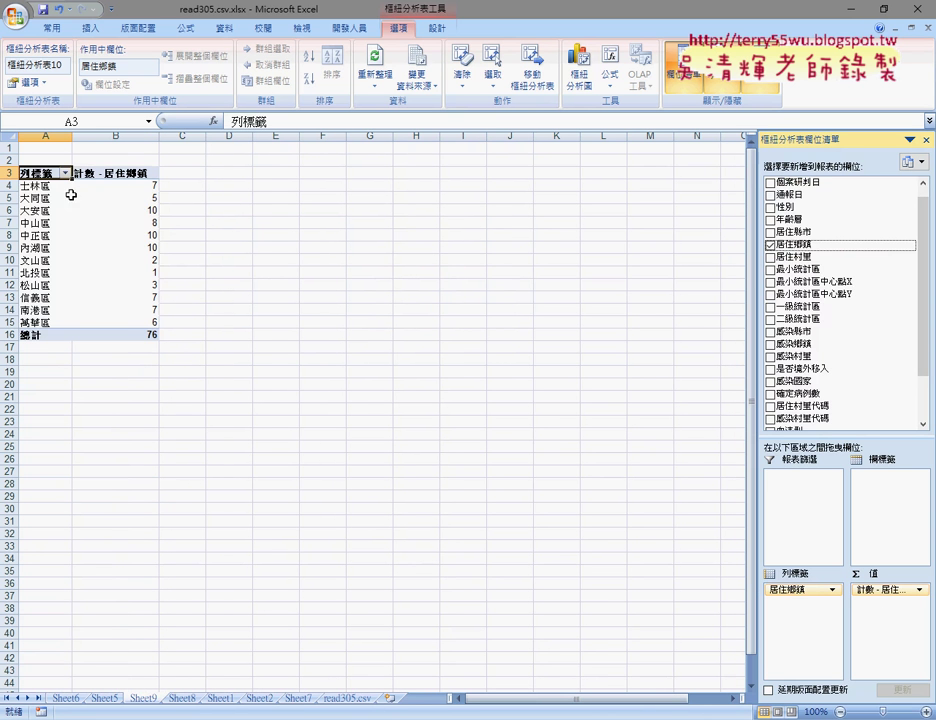
# Check the district counts in A4:B15: 士林區 7, 大安區 10, 中正區 10, 內湖區 10
pyautogui.moveTo(45, 185); pyautogui.dragTo(128, 325)
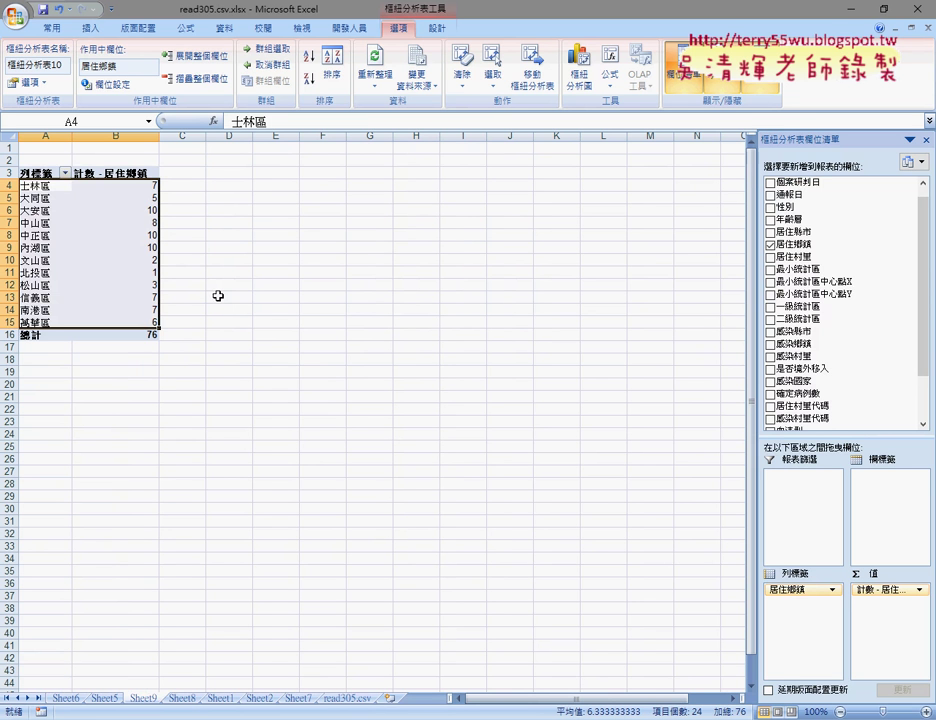
pyautogui.click(130, 186)
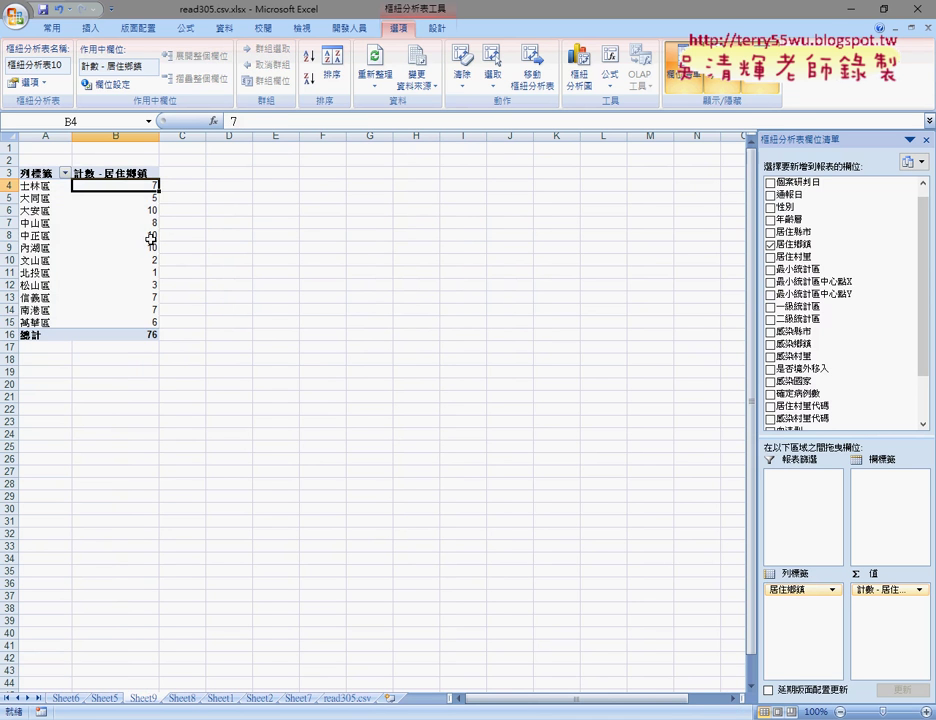
pyautogui.click(136, 210)
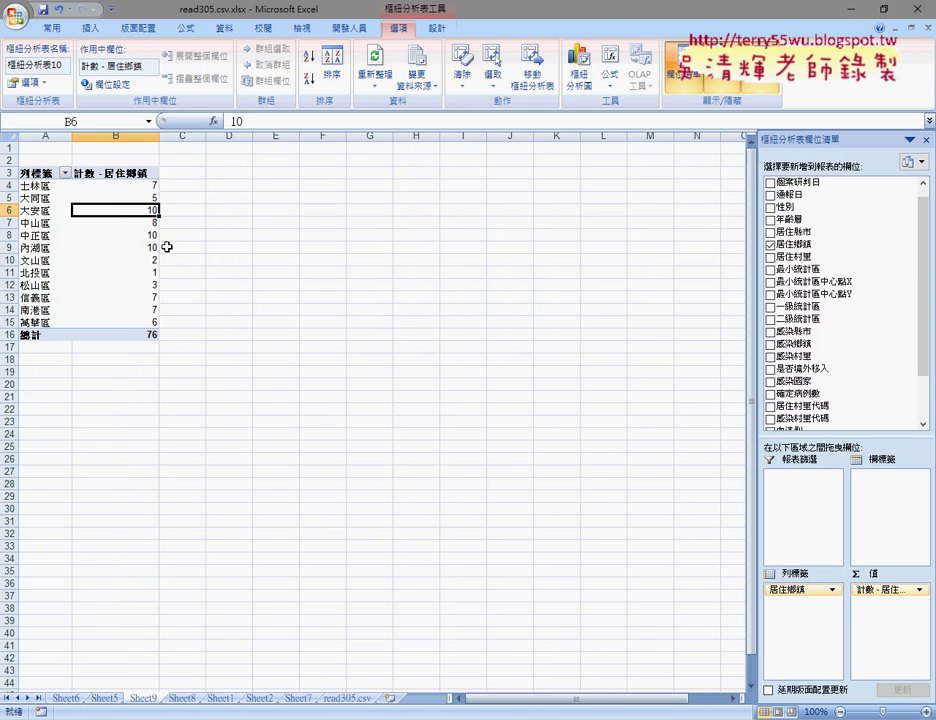
pyautogui.click(134, 236)
pyautogui.click(158, 248)
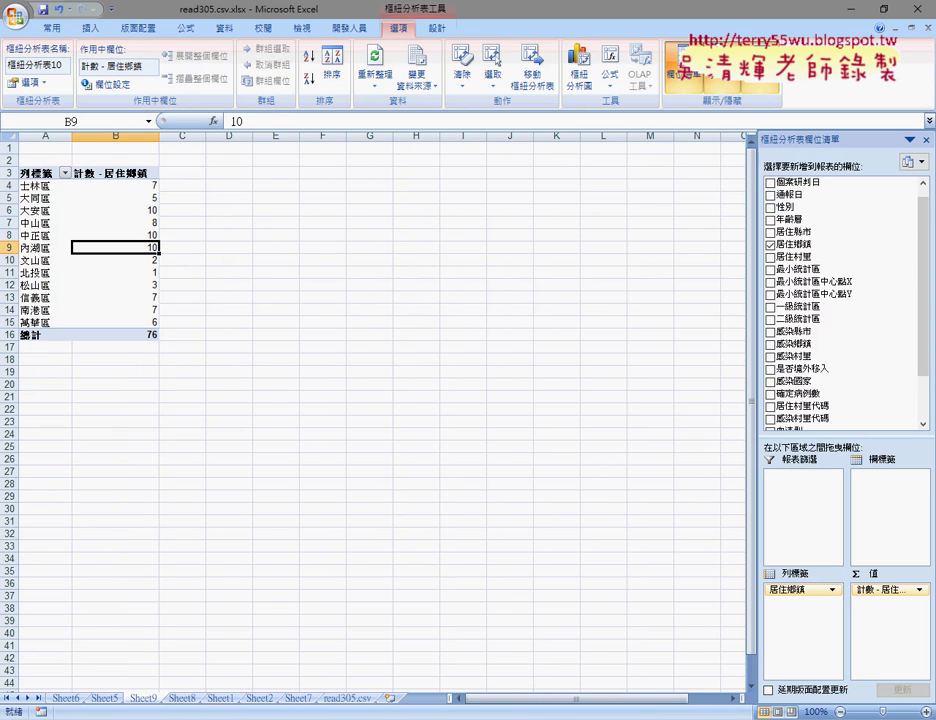
pyautogui.hotkey('alt', 'Tab')
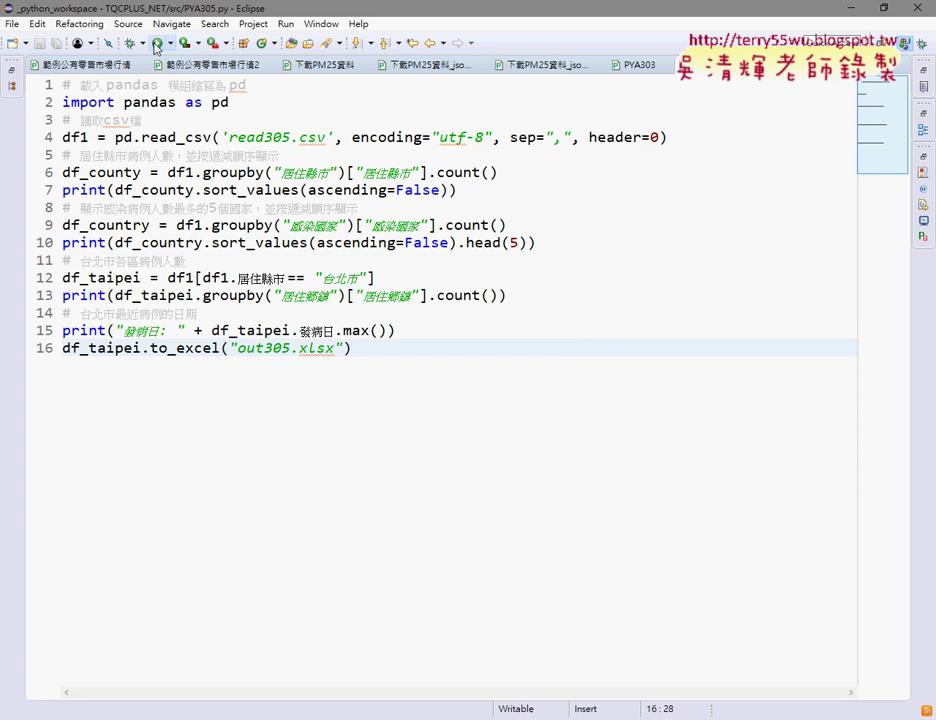
# Run PYA305.py and select the console's 中山區 through 萬華區 count lines to compare with Excel
pyautogui.click(157, 46)
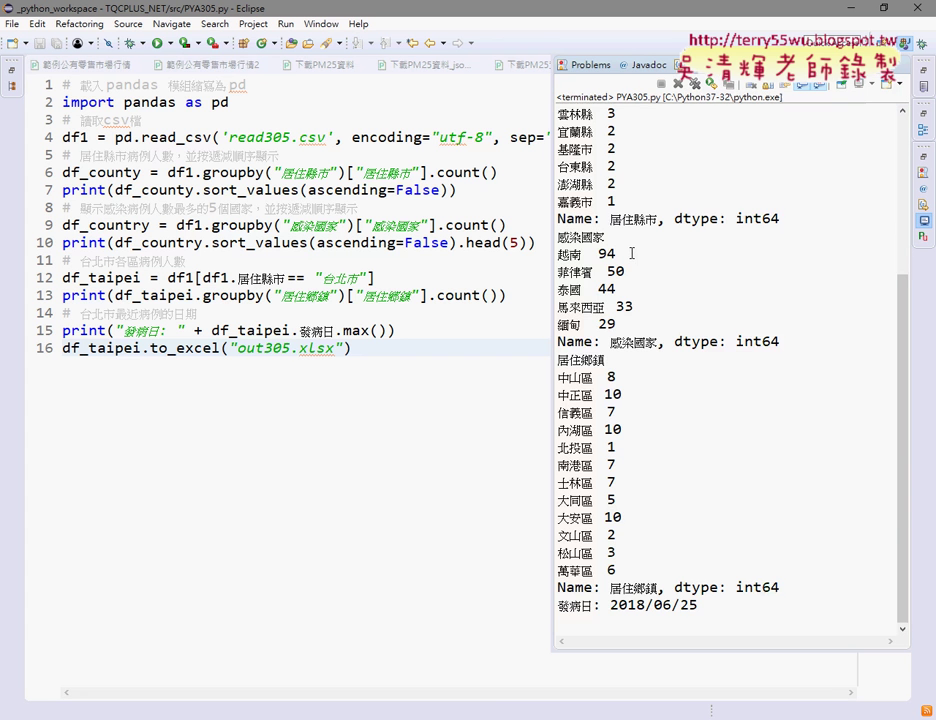
pyautogui.click(616, 571)
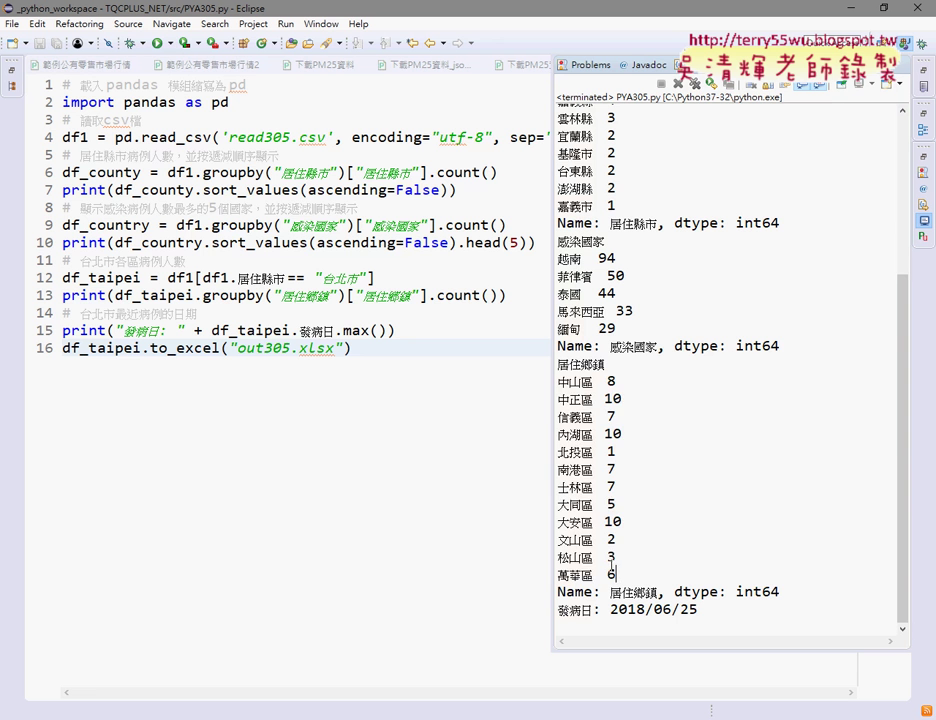
pyautogui.moveTo(611, 566); pyautogui.dragTo(558, 381)
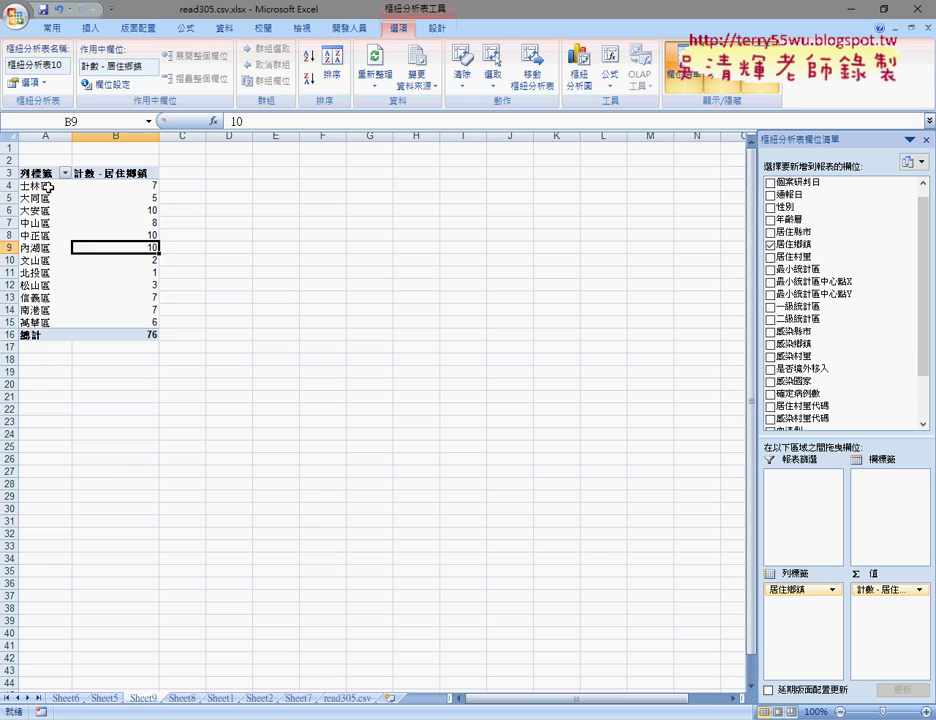
pyautogui.click(33, 185)
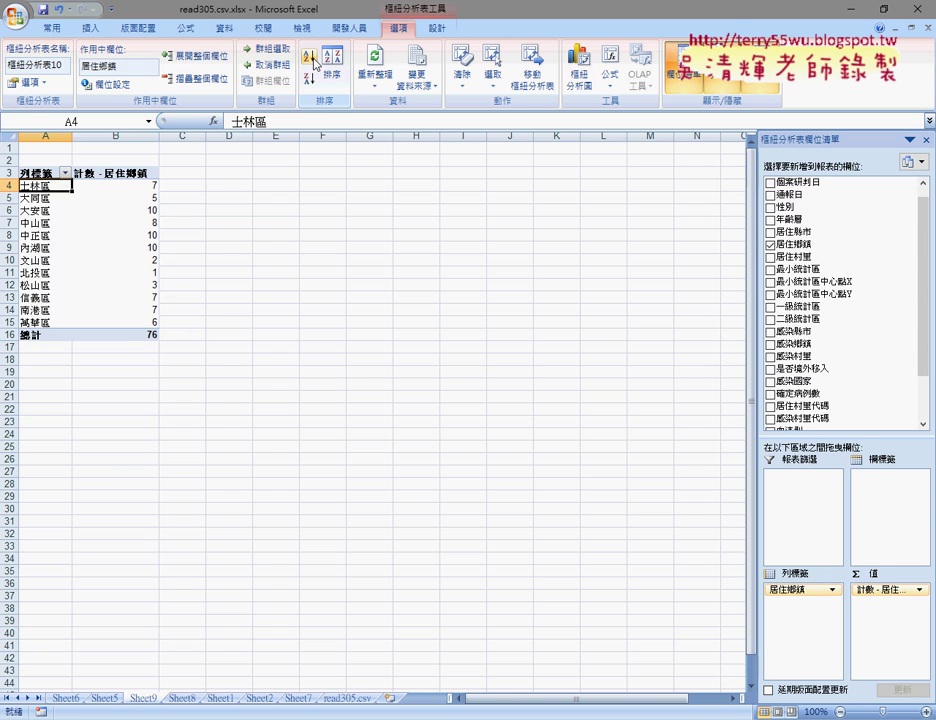
# Sort the district pivot's row labels A to Z and check the 中山區 and 大安區 entries
pyautogui.click(45, 203)
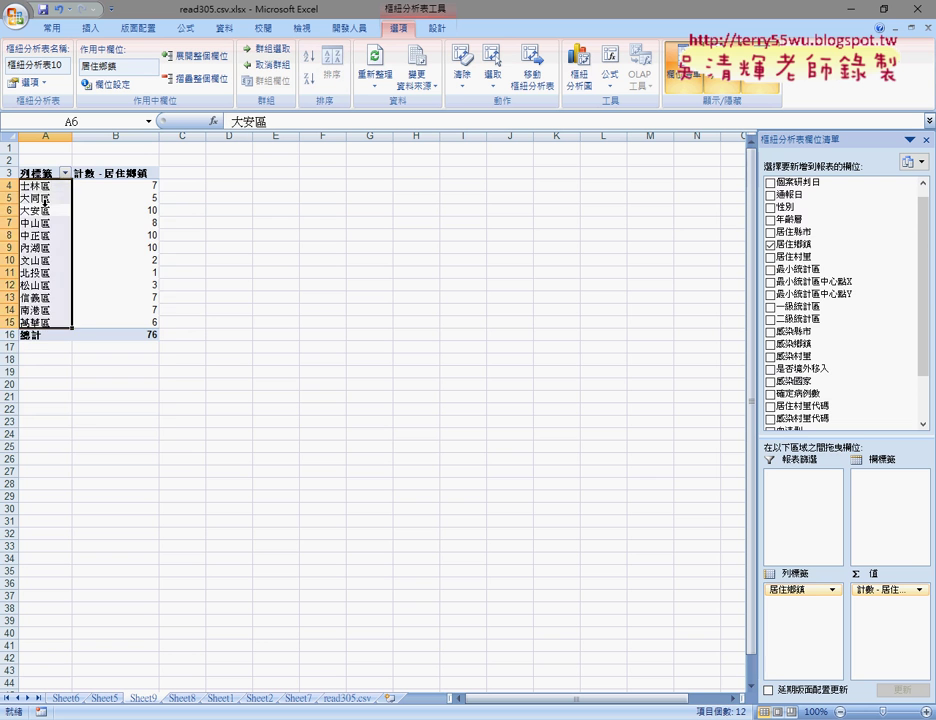
pyautogui.click(45, 200)
pyautogui.click(66, 173)
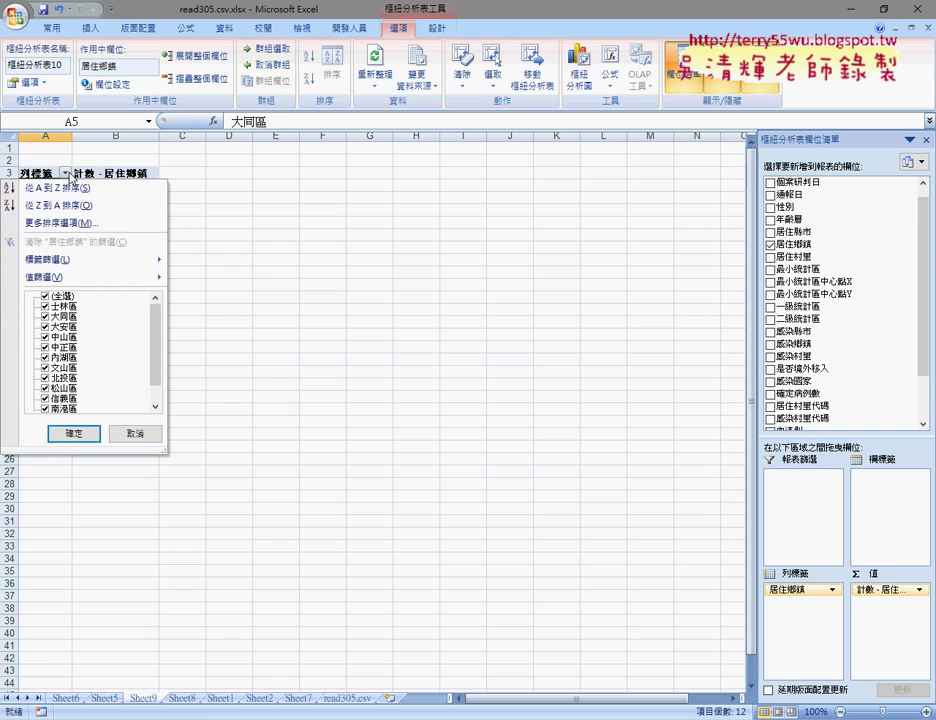
pyautogui.click(74, 188)
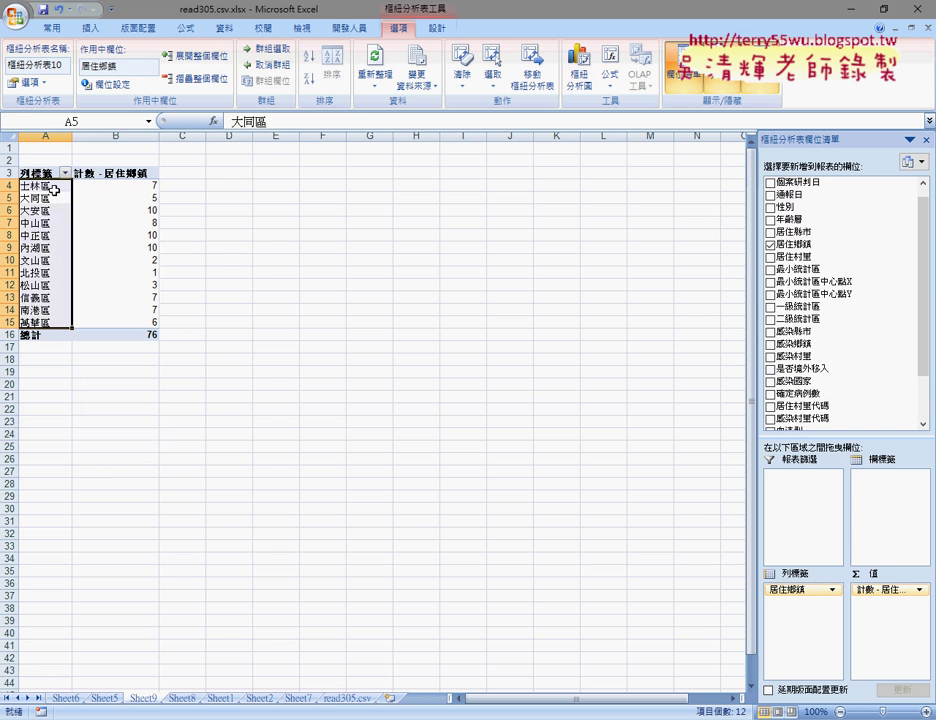
pyautogui.click(47, 222)
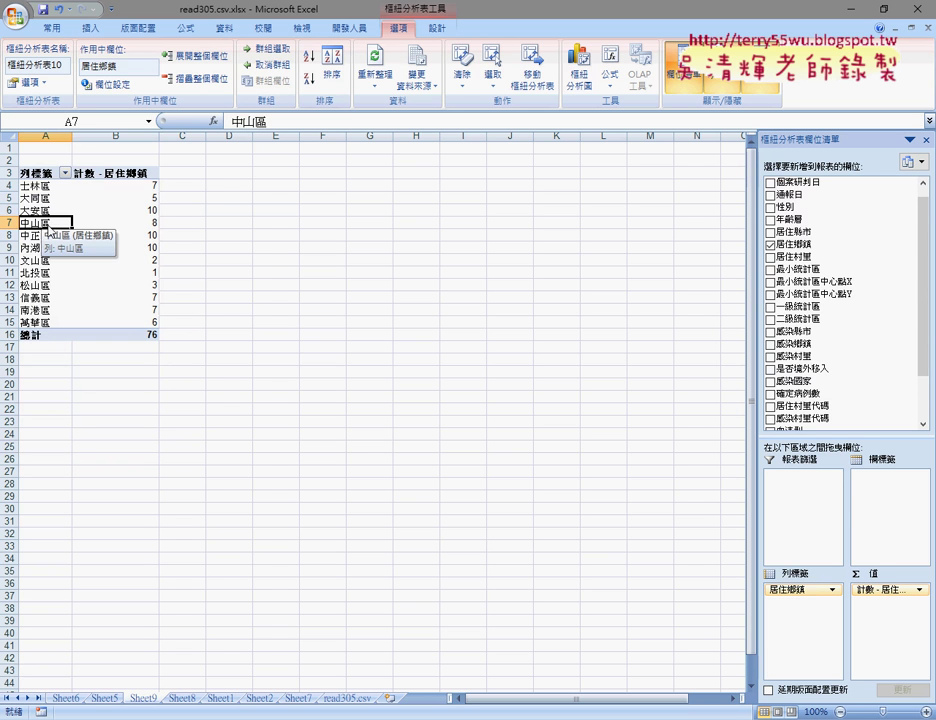
pyautogui.click(113, 208)
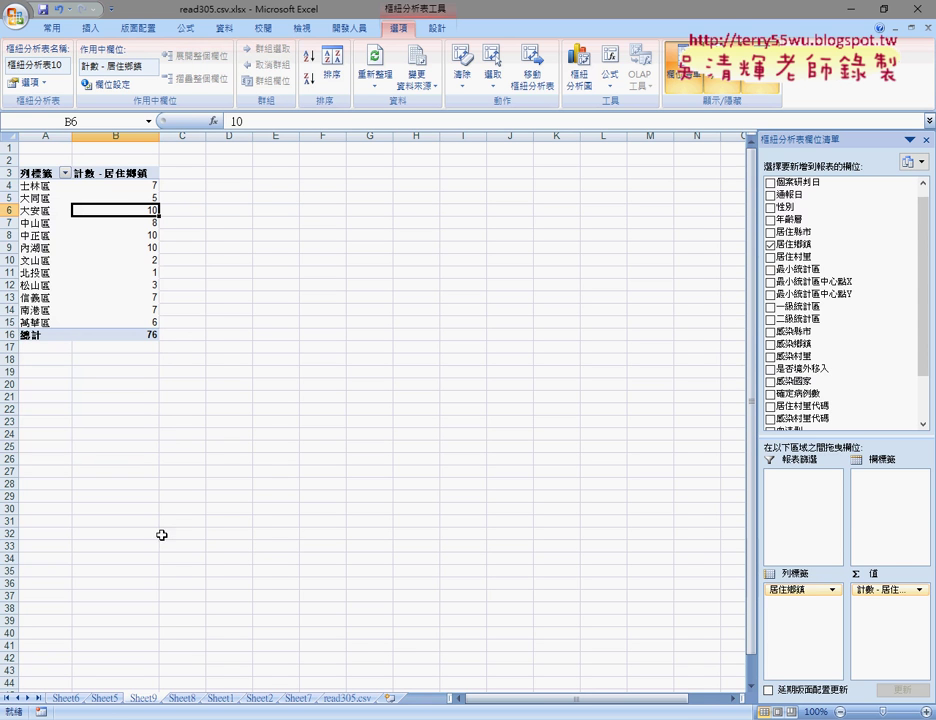
# Drill through the 台北市 count of 76 on Sheet1 into a new detail sheet
pyautogui.click(99, 699)
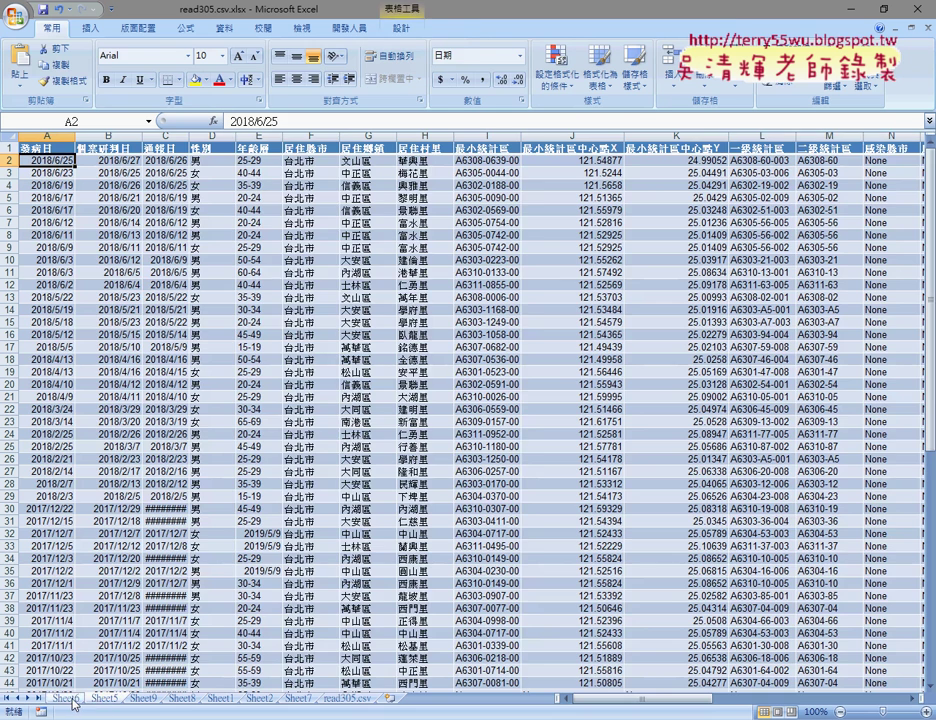
pyautogui.click(66, 699)
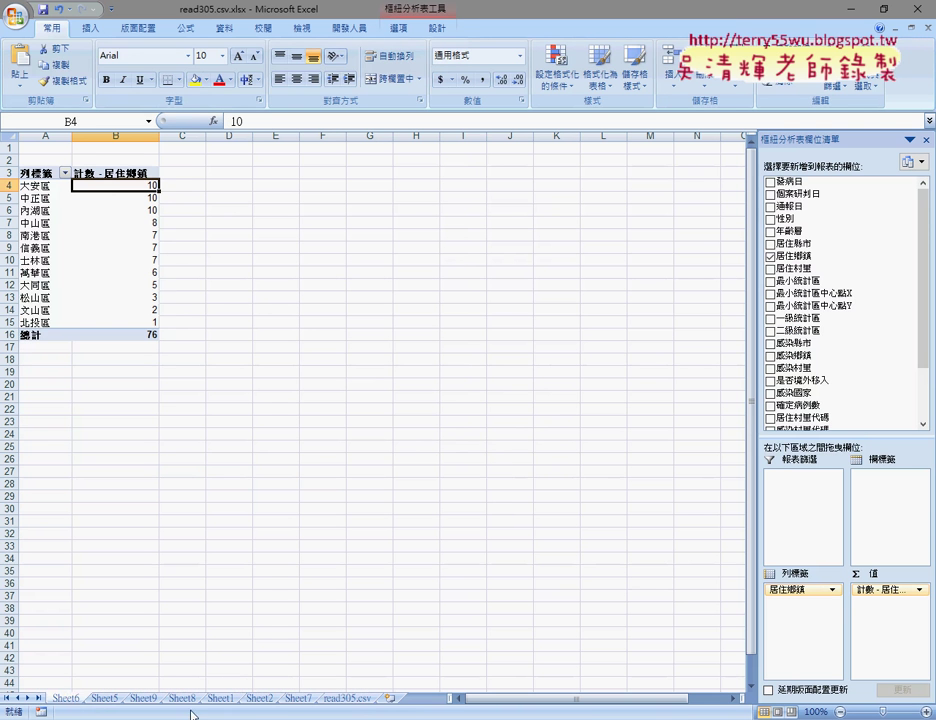
pyautogui.click(221, 699)
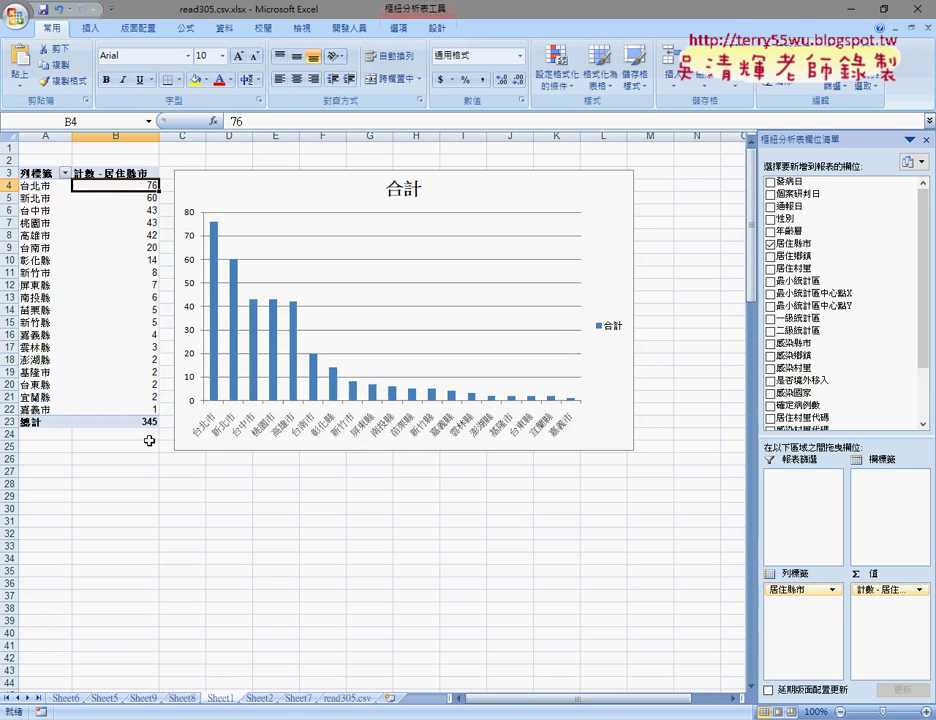
pyautogui.doubleClick(113, 188)
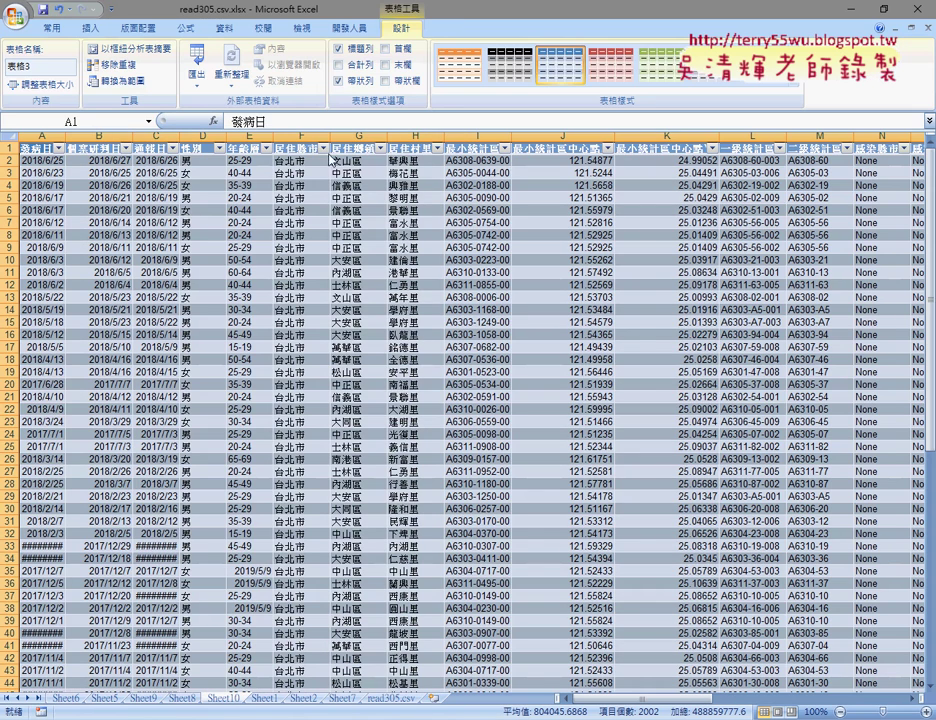
# Build a new-sheet pivot from the Sheet10 records with 居住鄉鎮 as rows and counted values
pyautogui.click(89, 28)
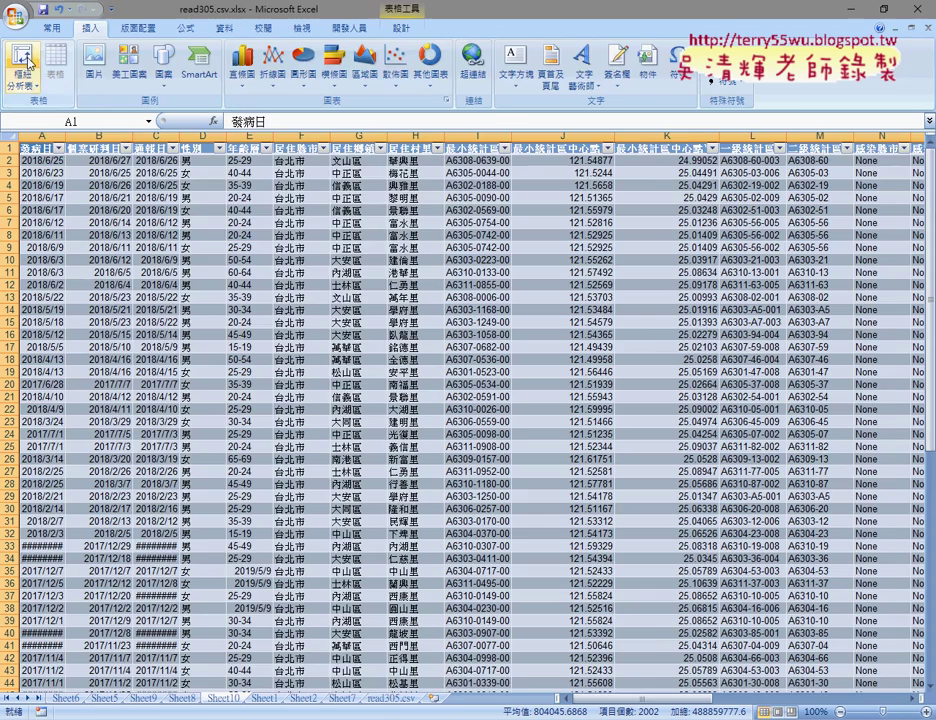
pyautogui.click(24, 60)
pyautogui.click(406, 308)
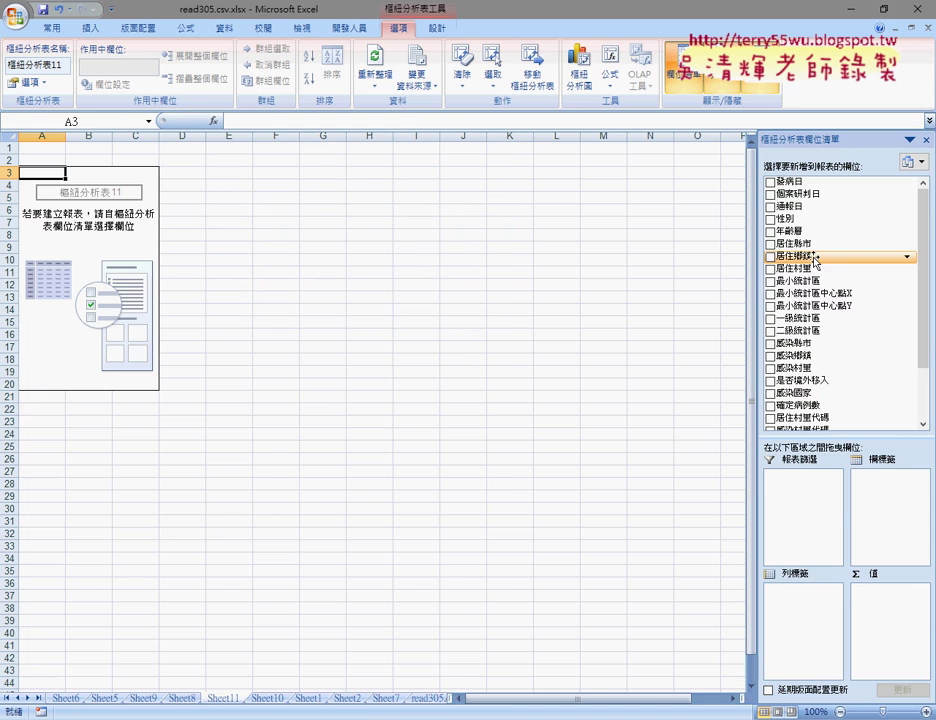
pyautogui.moveTo(815, 260); pyautogui.dragTo(805, 600)
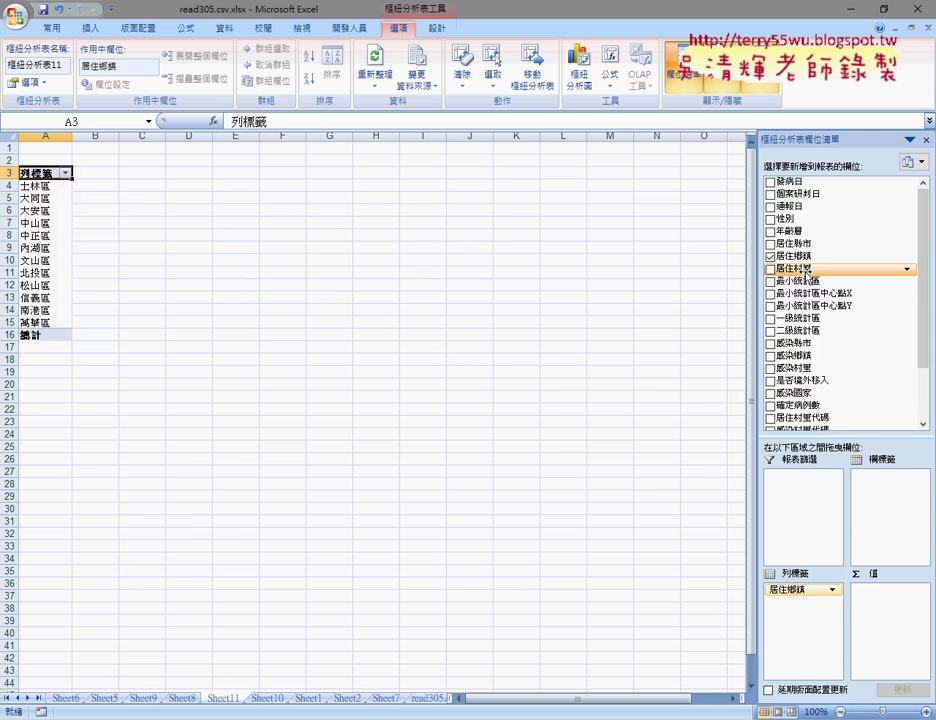
pyautogui.moveTo(800, 256); pyautogui.dragTo(875, 605)
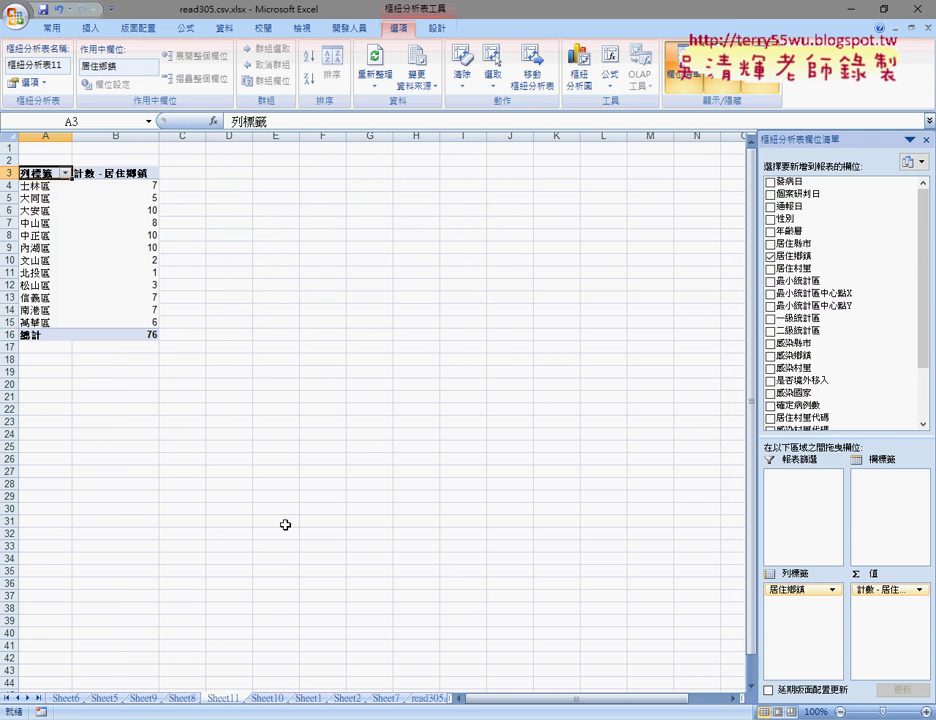
pyautogui.click(309, 699)
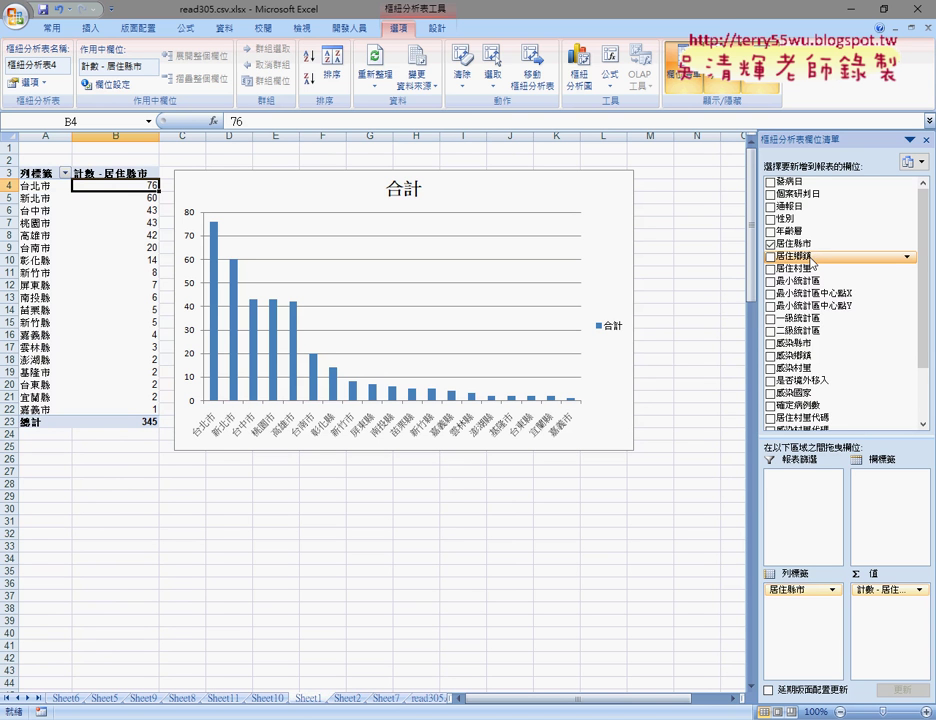
# Nest 居住鄉鎮 under 居住縣市 in Sheet1's pivot row labels and scroll through the district breakdown
pyautogui.moveTo(812, 262); pyautogui.dragTo(802, 616)
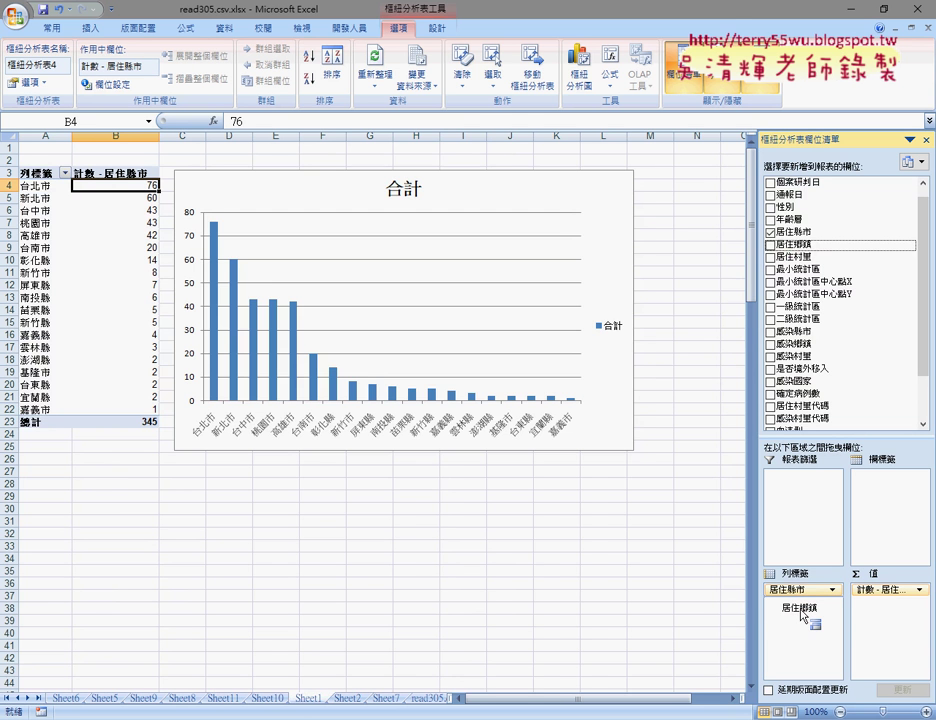
pyautogui.moveTo(803, 616); pyautogui.dragTo(803, 614)
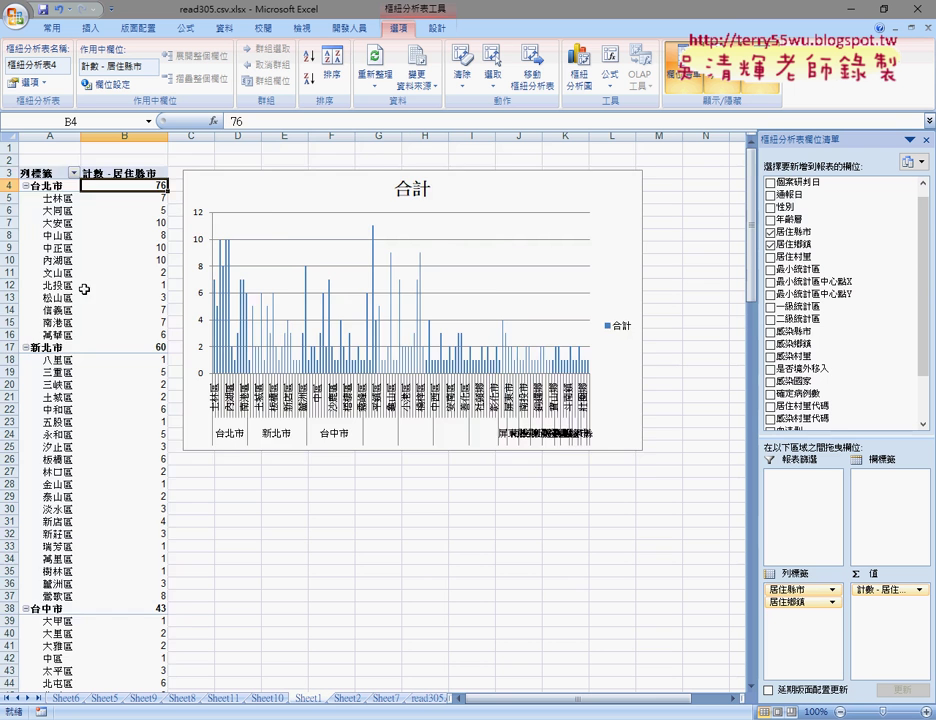
pyautogui.scroll(-3, 69, 292)
pyautogui.scroll(-2, 50, 310)
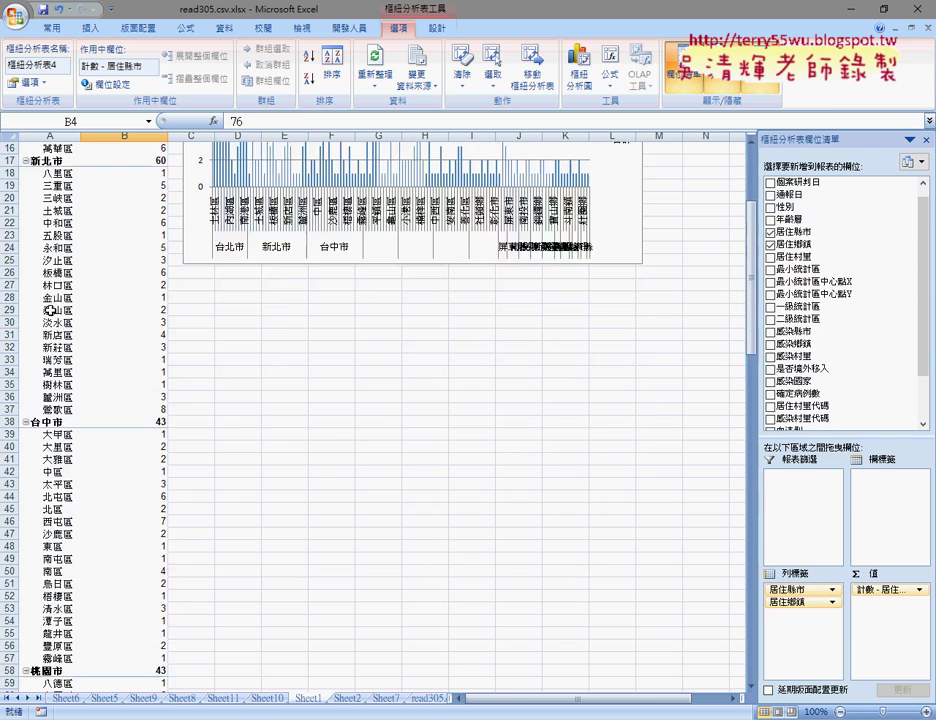
pyautogui.scroll(-4, 50, 310)
pyautogui.scroll(9, 50, 310)
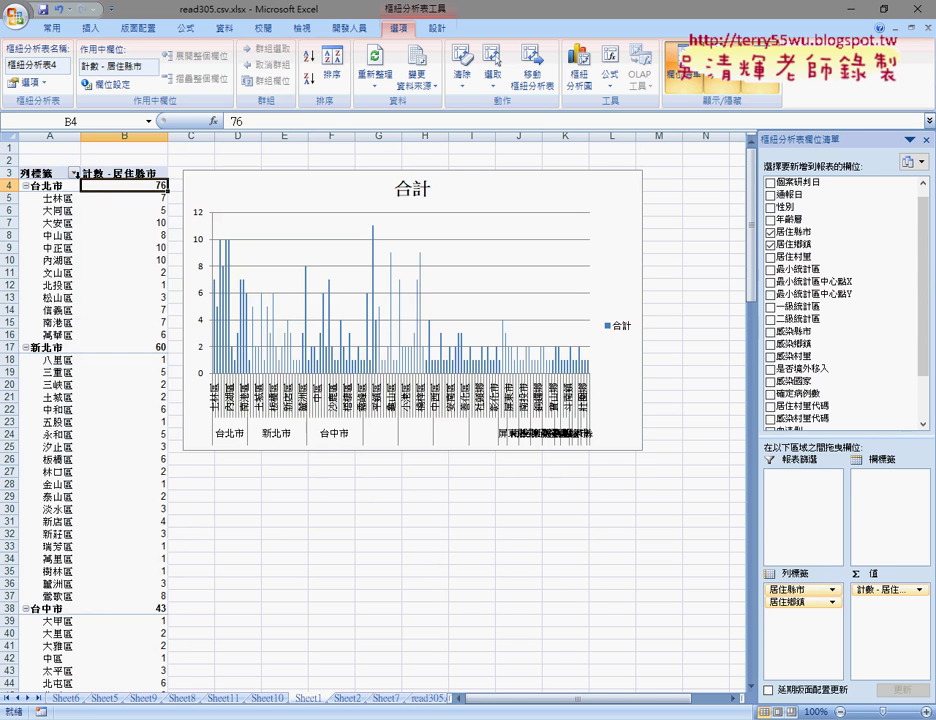
# Filter the pivot rows to 台北市 only, then select B5:B16 to confirm the 76 total
pyautogui.click(73, 174)
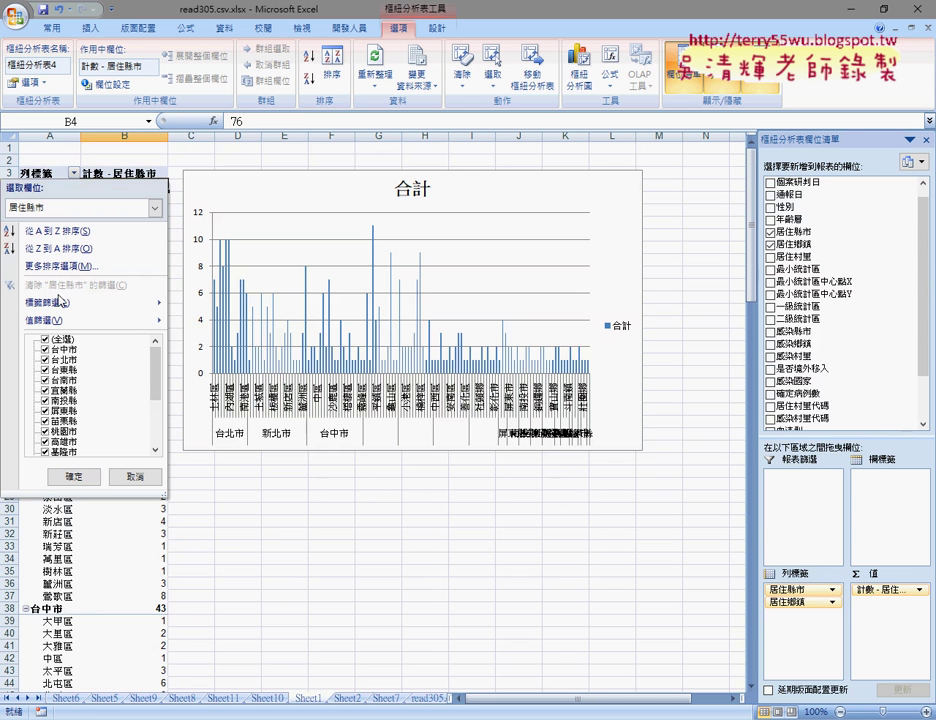
pyautogui.click(44, 340)
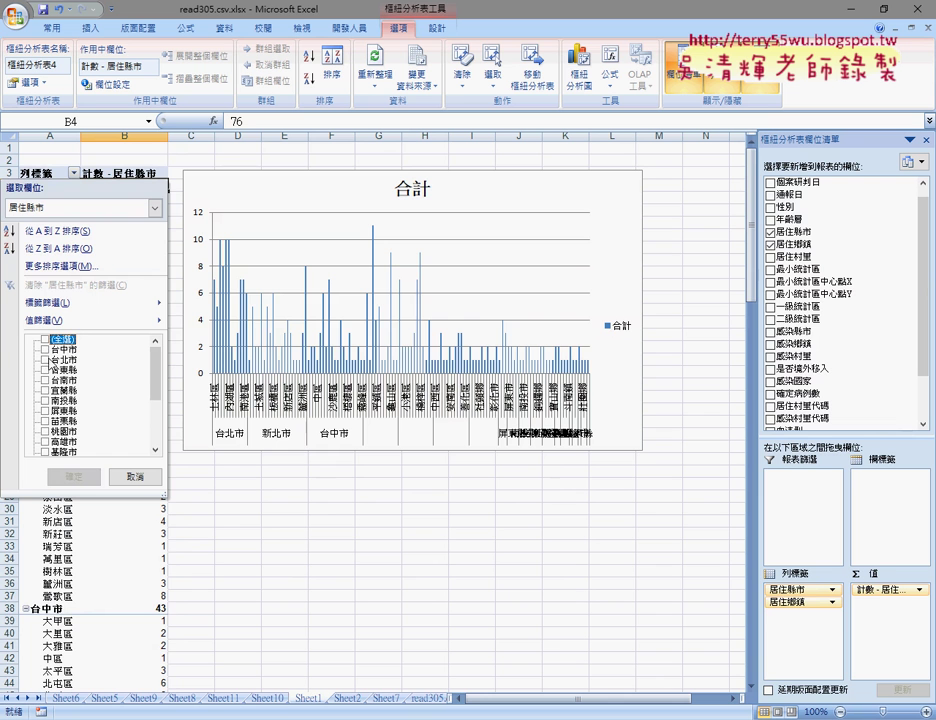
pyautogui.click(44, 358)
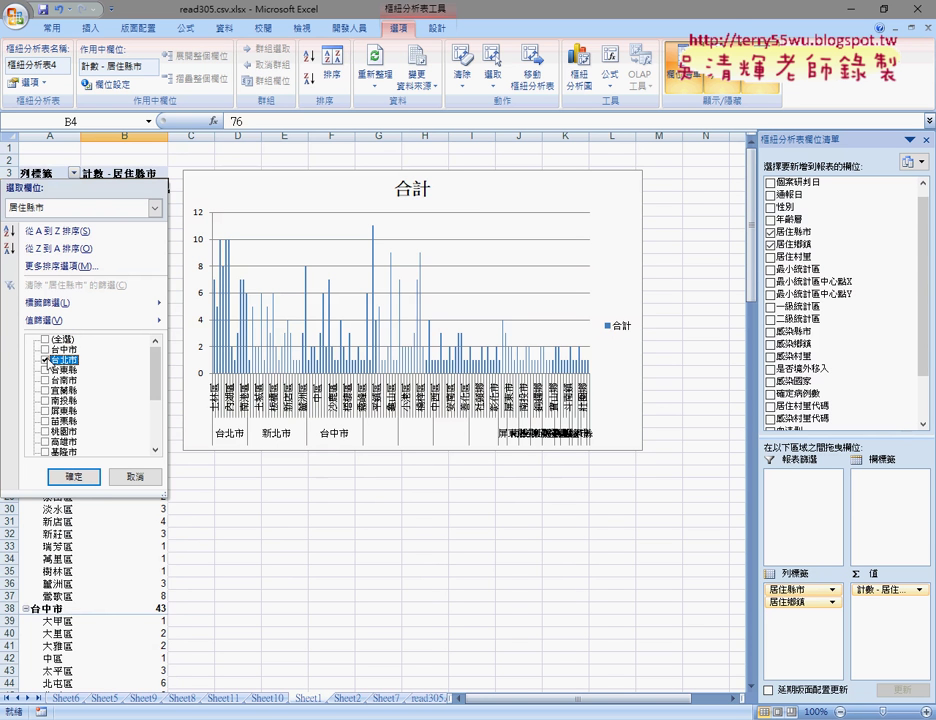
pyautogui.click(75, 477)
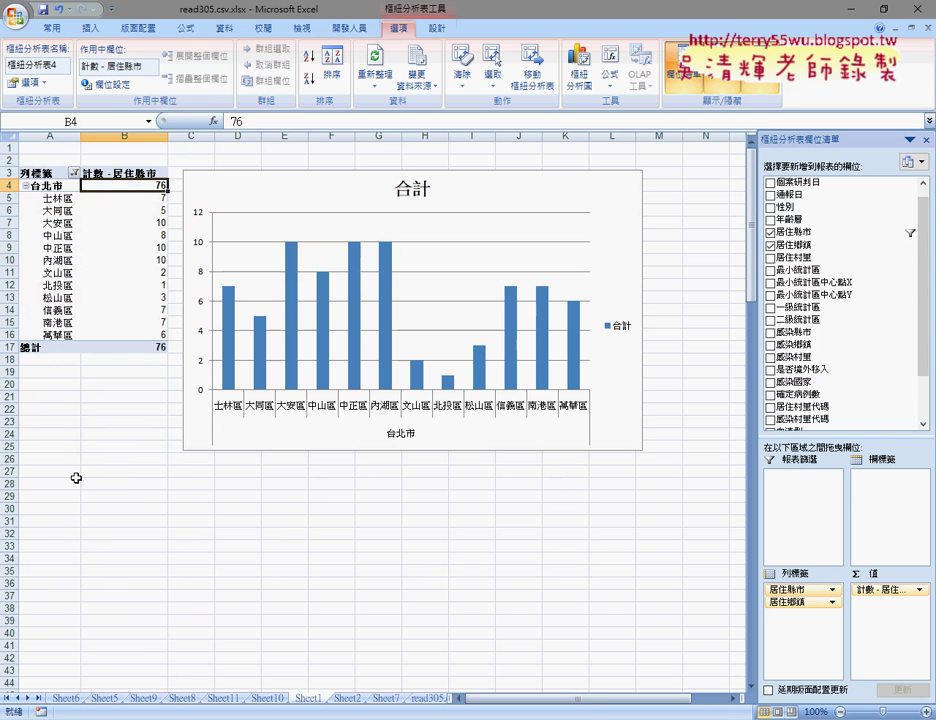
pyautogui.moveTo(138, 198)
pyautogui.mouseDown()
pyautogui.moveTo(138, 231)
pyautogui.moveTo(62, 333)
pyautogui.mouseUp()
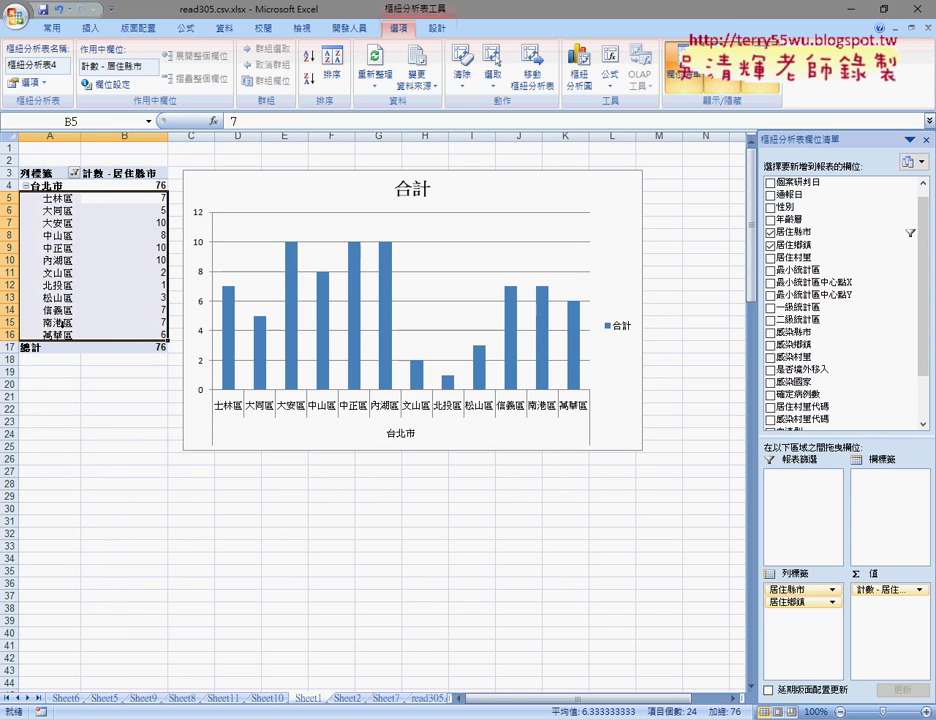